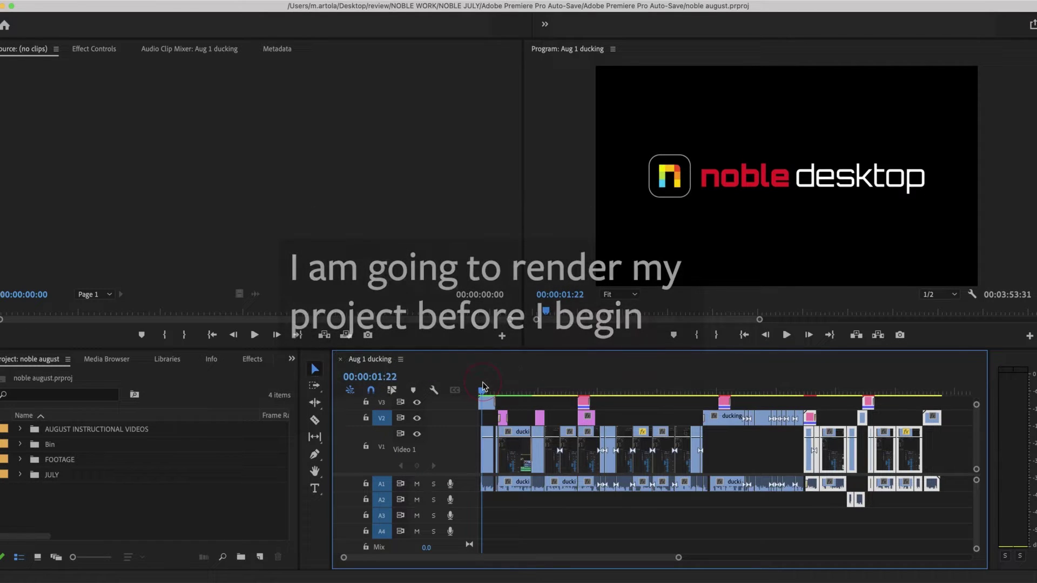
Step: Render the Aug 1 ducking sequence In to Out, producing its 36 video previews
click(483, 386)
click(167, 0)
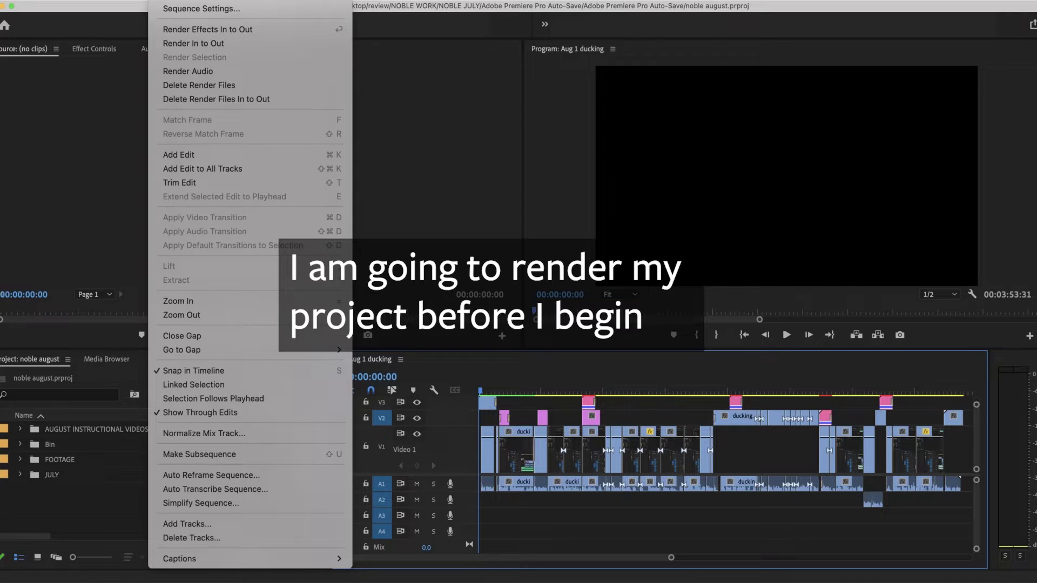
click(193, 43)
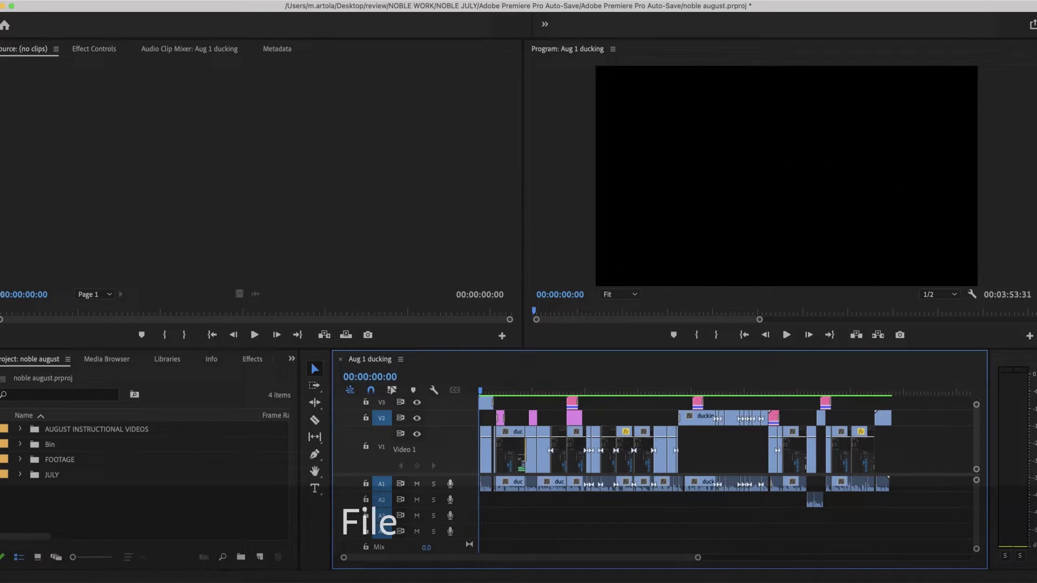
Step: In Project Manager, tick the Aug 1 ducking sequence and choose Collect Files and Copy to New Location
click(86, 1)
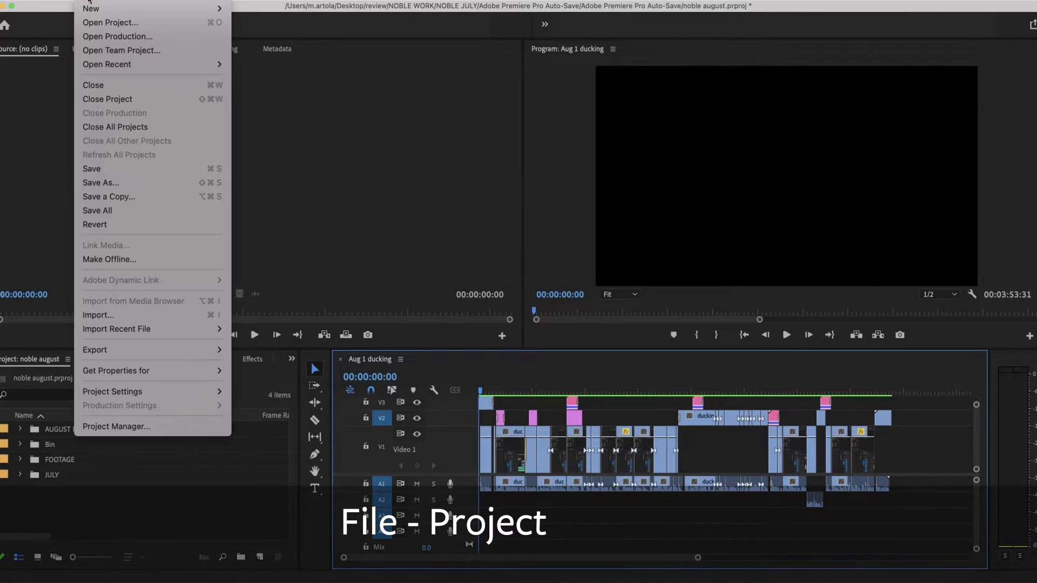
click(114, 427)
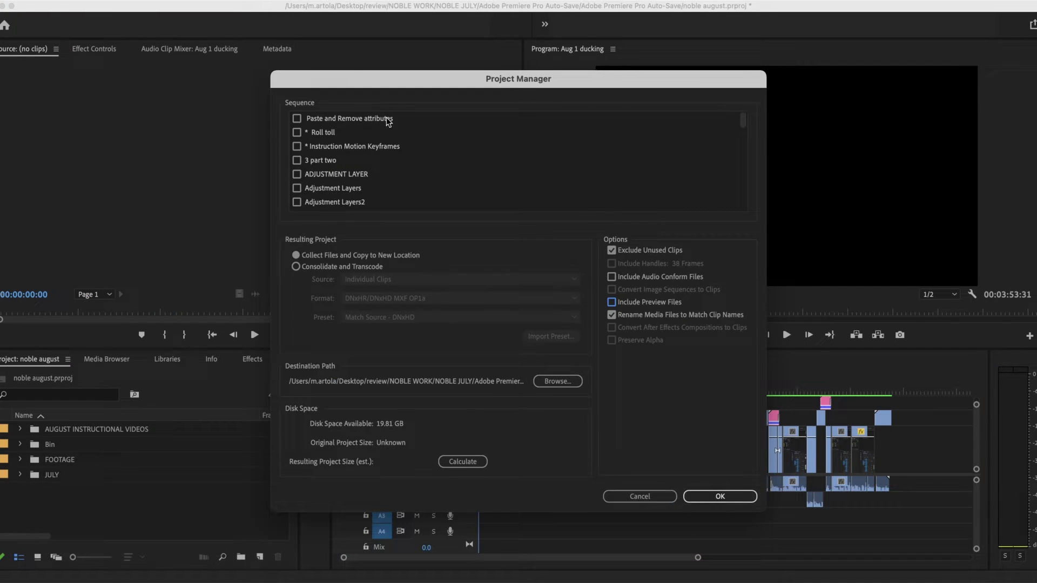
drag(743, 121, 394, 126)
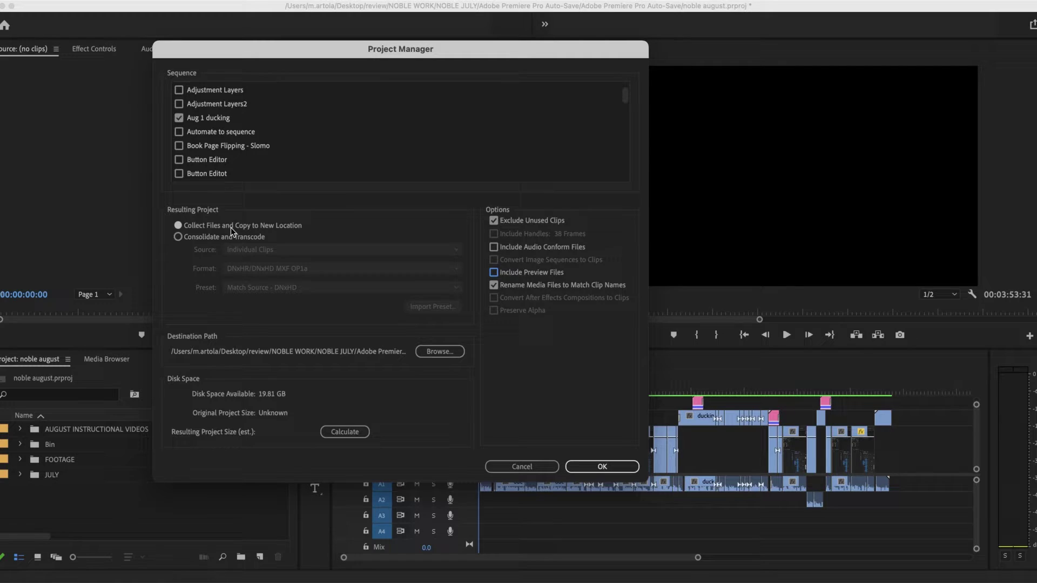
click(231, 228)
Step: Create a Desktop folder named 'Project Manager Ducking' and set it as the destination path
click(439, 352)
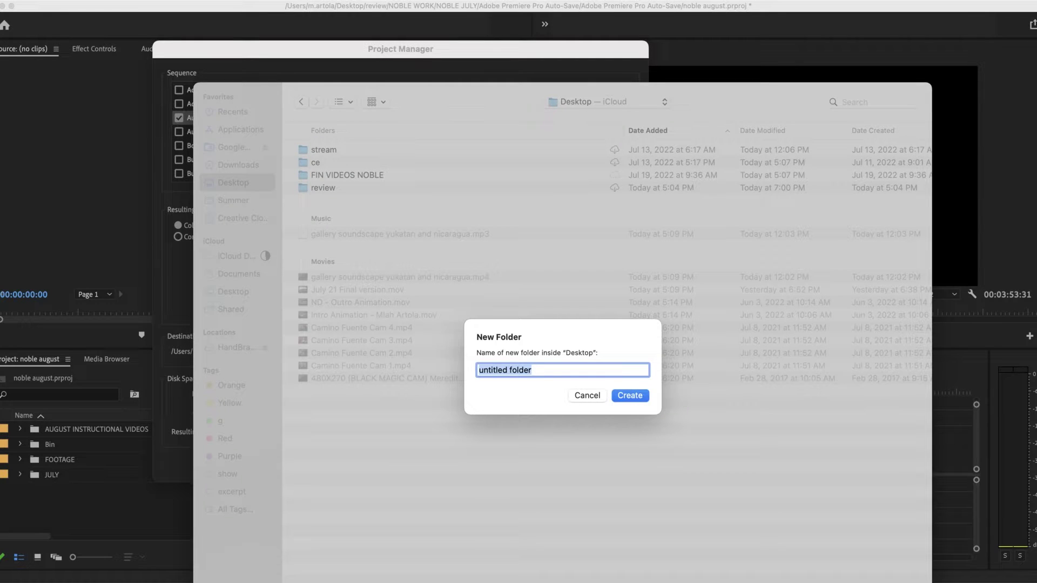
text(Project Manager Ducki)
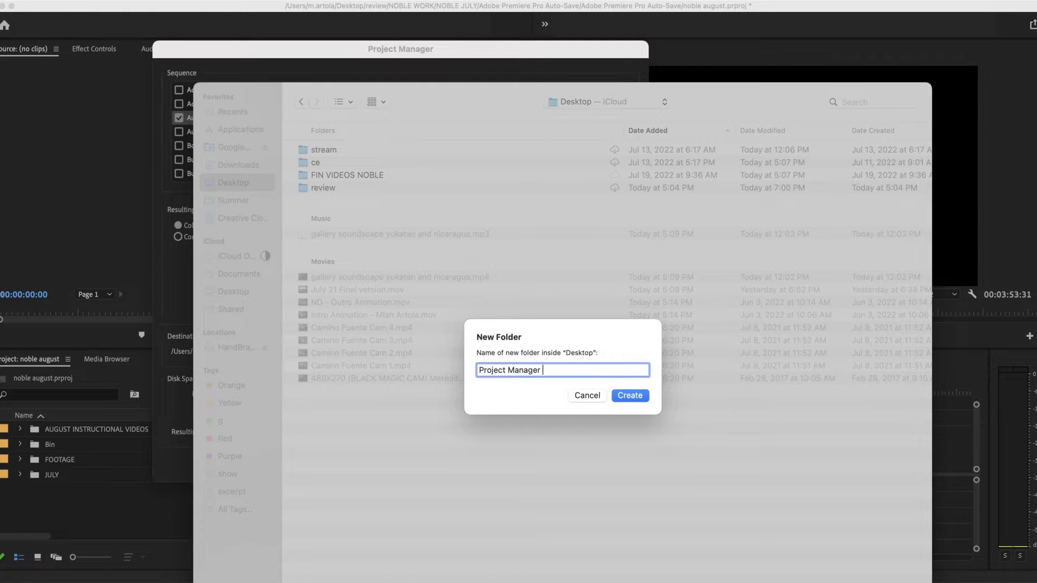
text(ng)
key(Return)
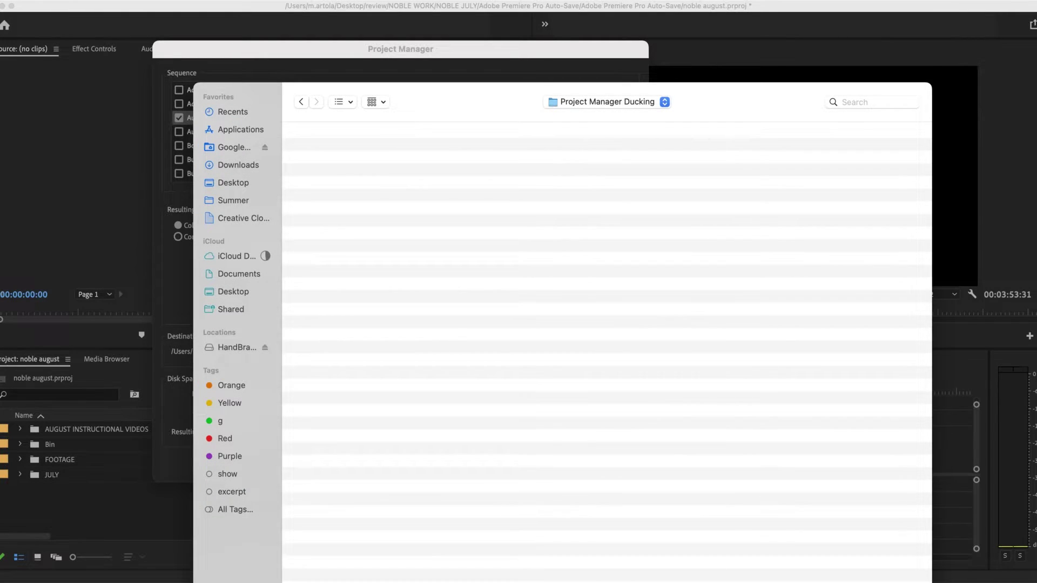
key(Return)
click(556, 221)
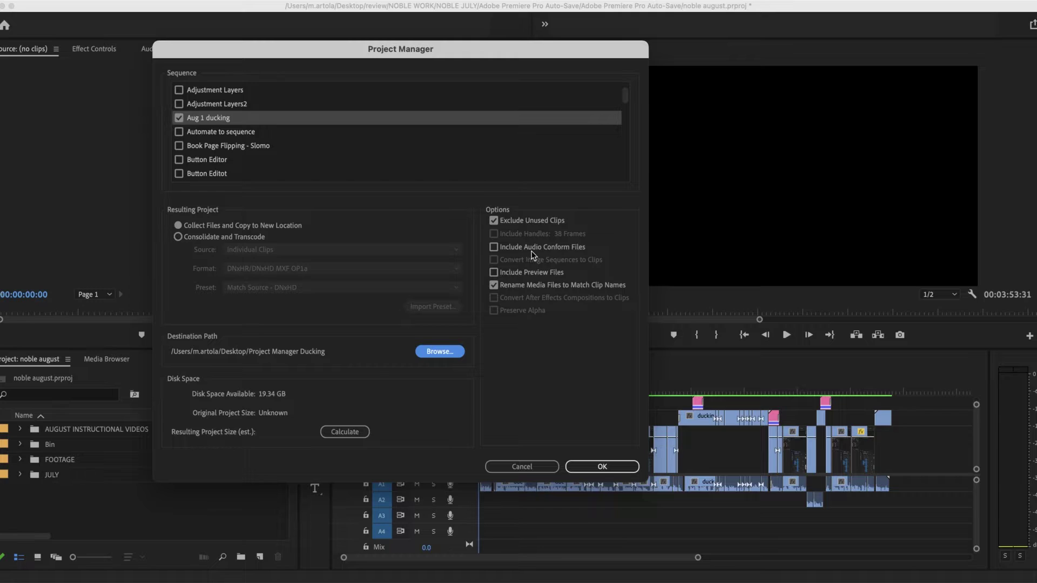
Step: Include preview files and audio conform files, then save the project and start packaging
click(494, 249)
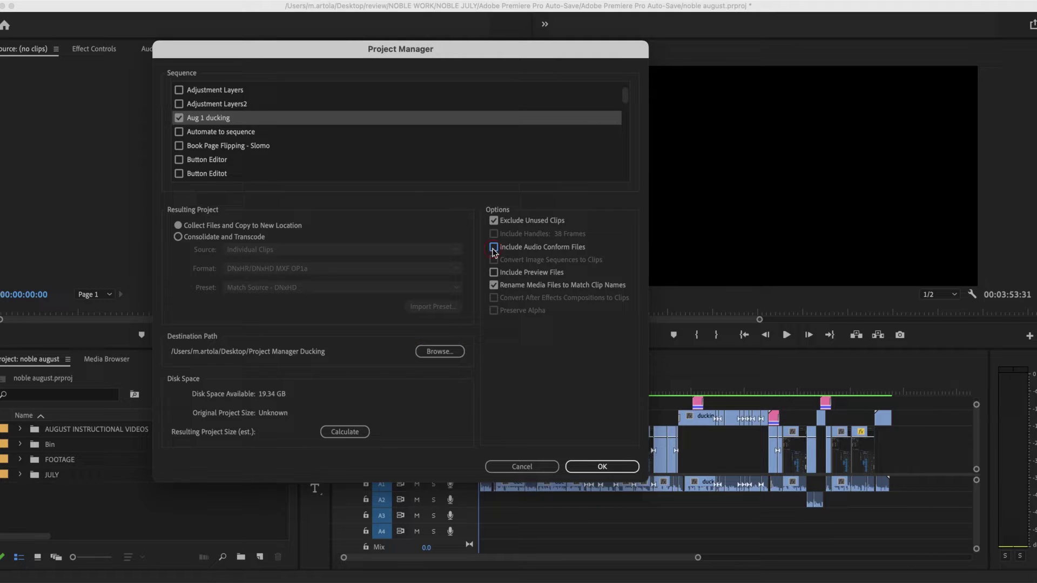
click(494, 249)
click(500, 277)
click(494, 248)
click(603, 465)
click(601, 315)
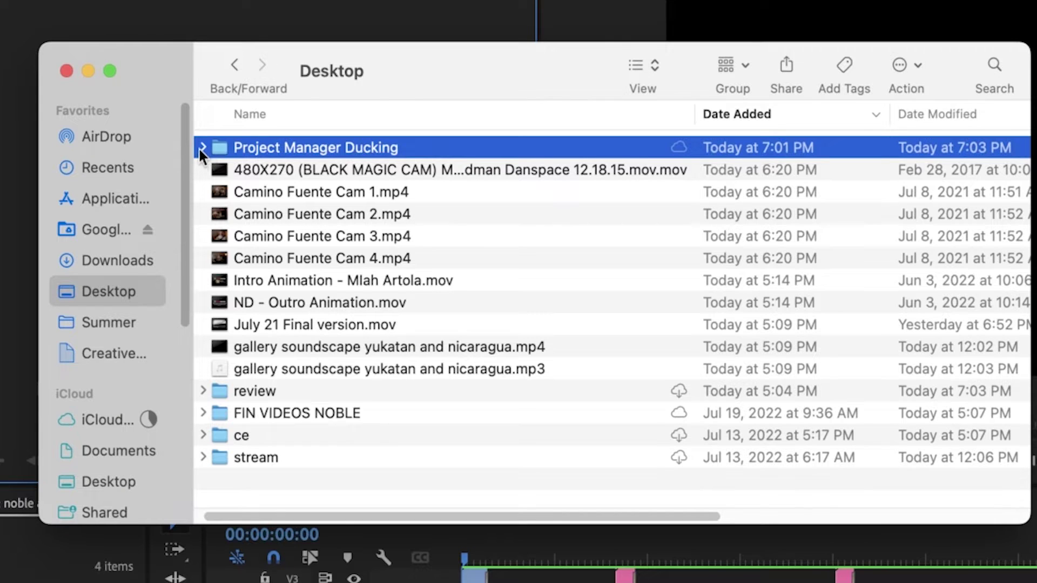
Step: Expand Project Manager Ducking, Copied_noble august and its audio and video preview folders in Finder
click(202, 149)
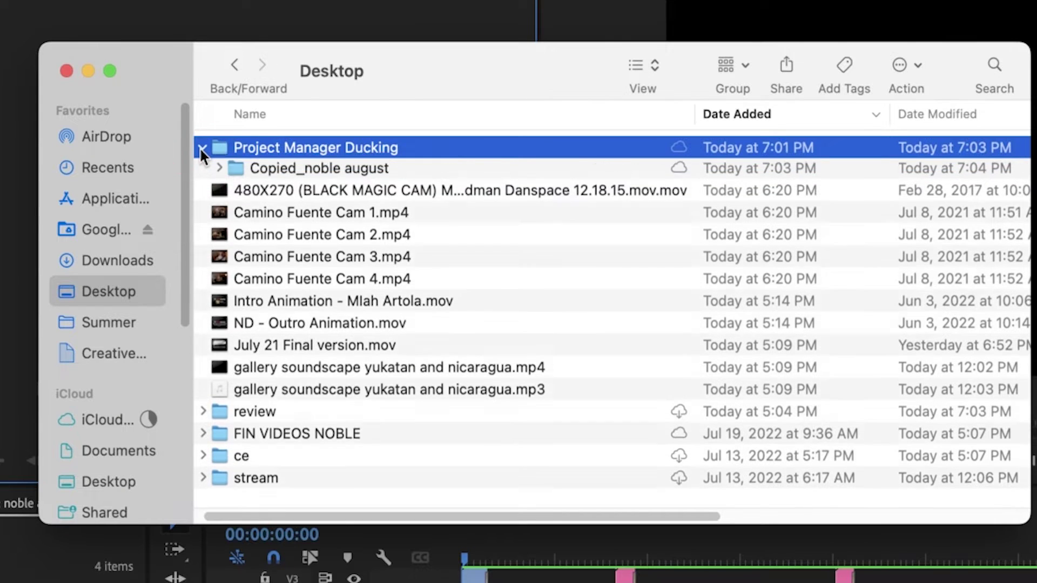
click(220, 170)
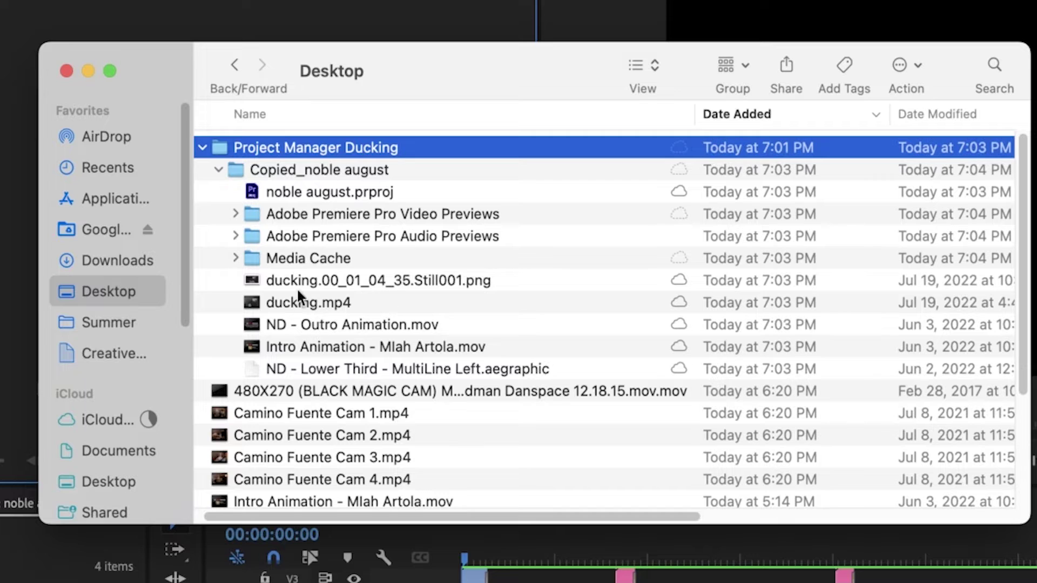
click(236, 236)
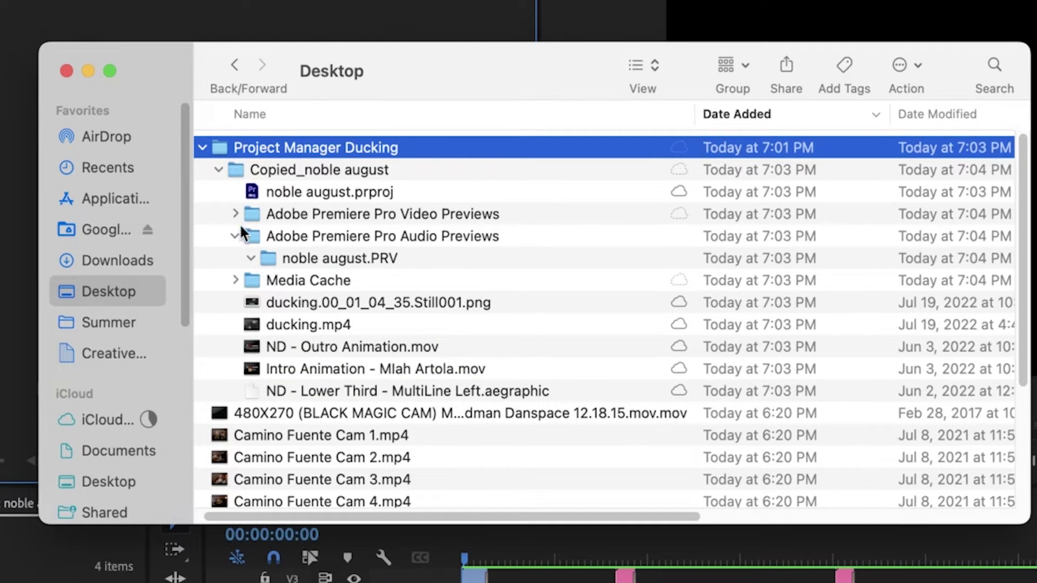
click(235, 214)
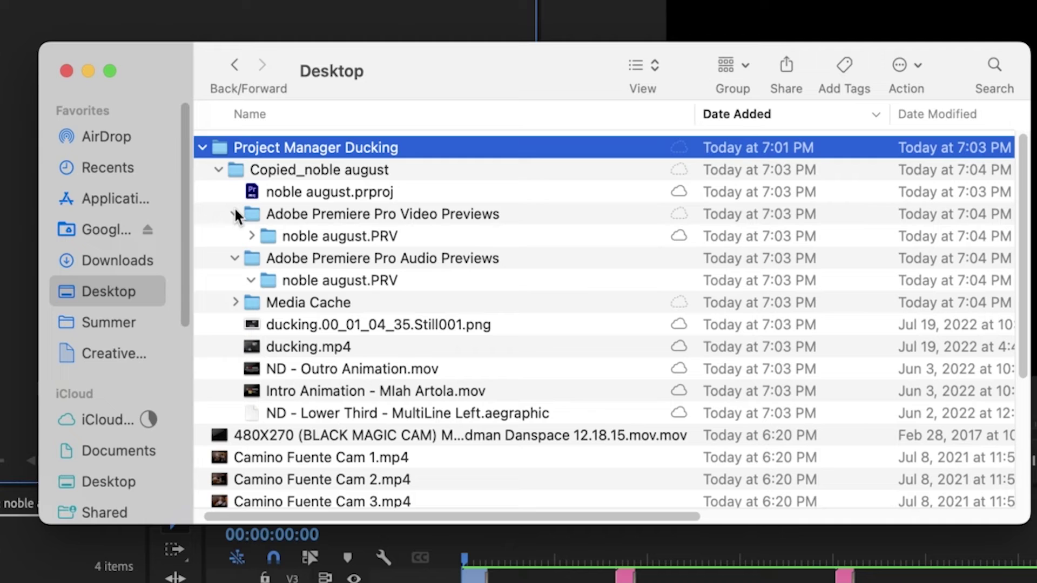
click(251, 236)
Step: Inspect the rendered preview files and Media Cache contents, then select noble august.prproj
click(316, 259)
click(326, 306)
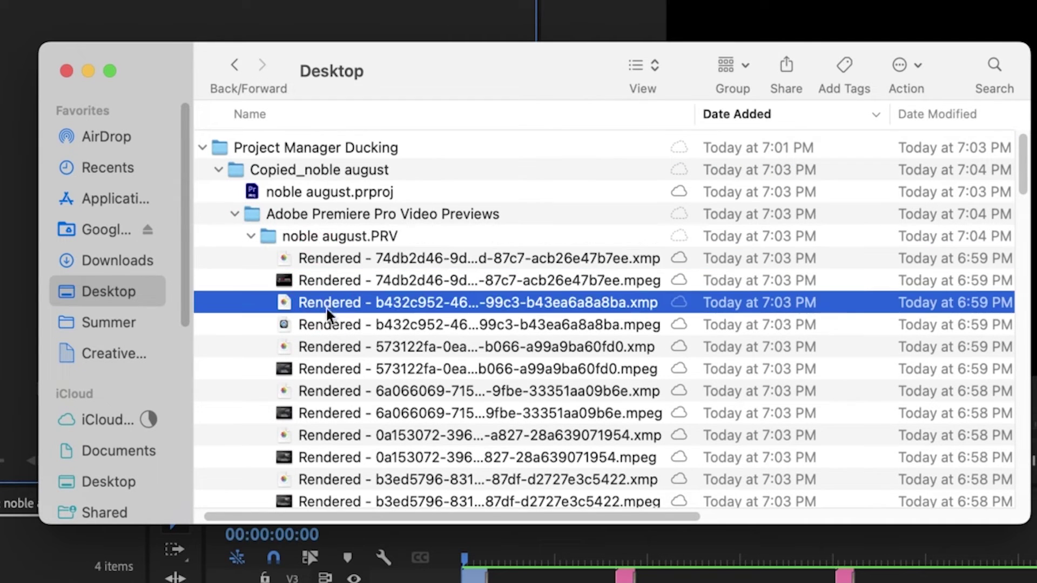
click(251, 236)
click(234, 303)
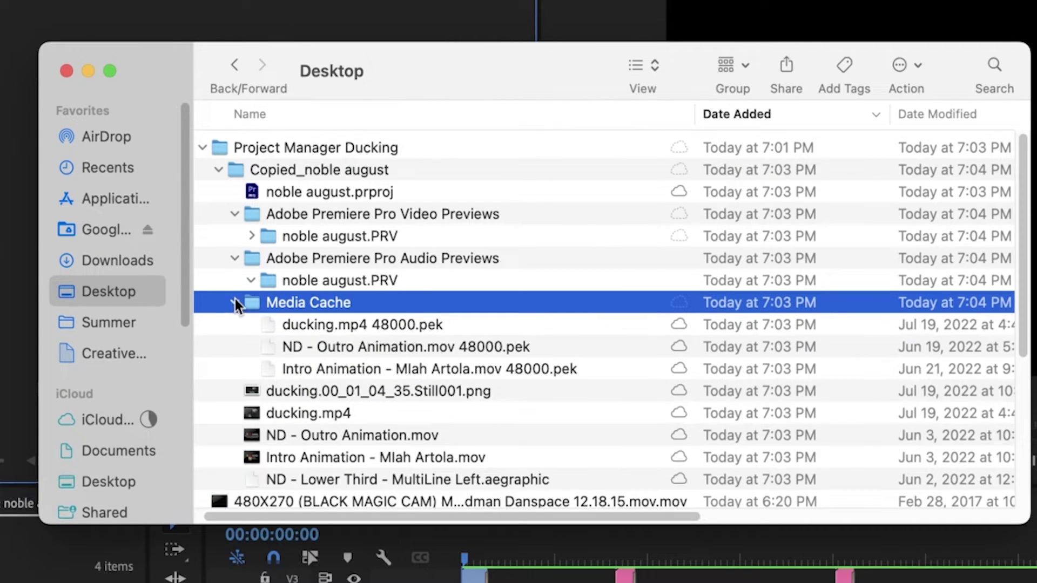
click(290, 365)
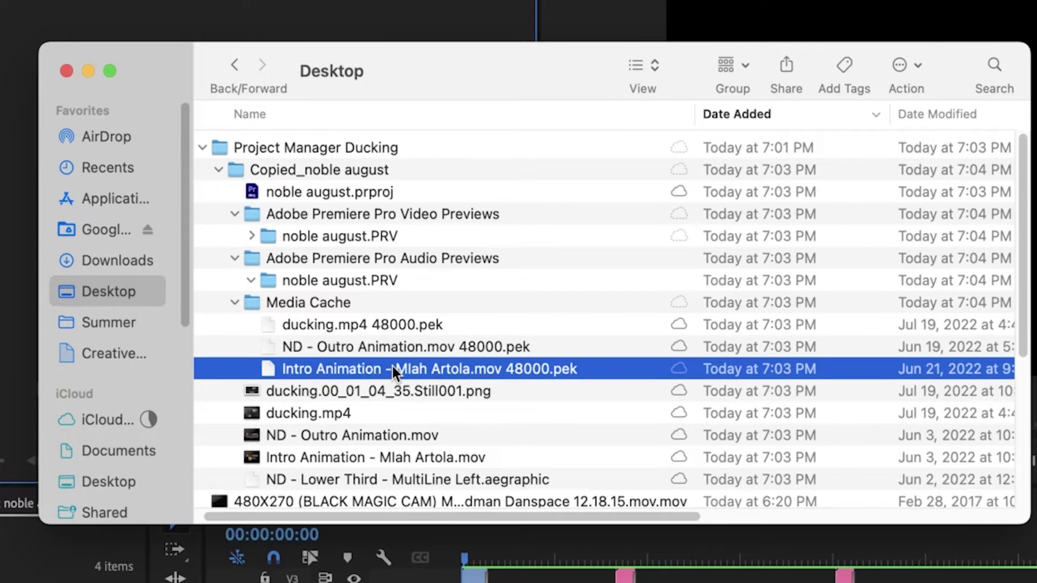
click(385, 326)
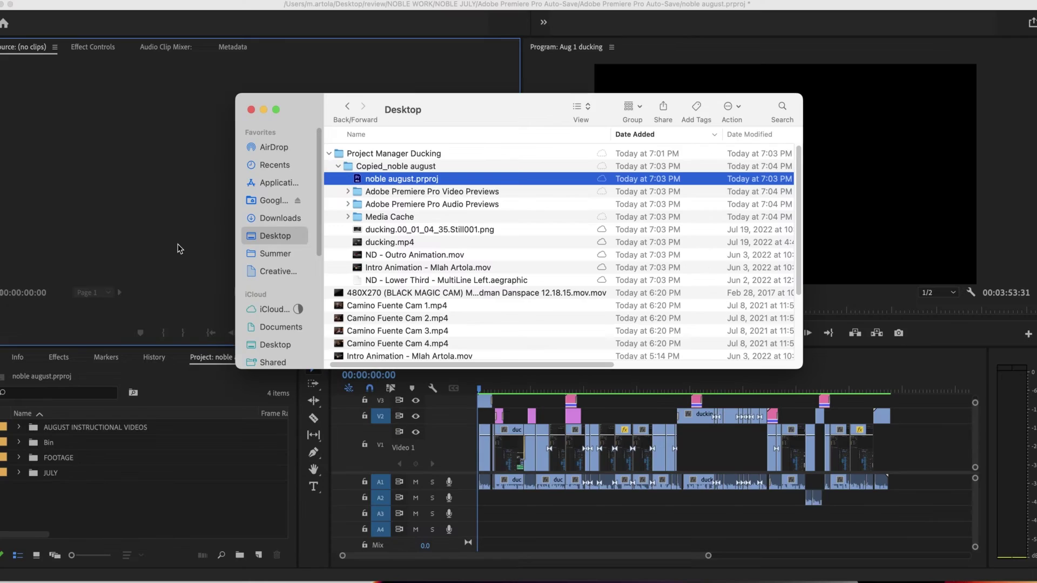
Step: Save and quit the original project, then open the copied noble august.prproj from Finder
key(super+w)
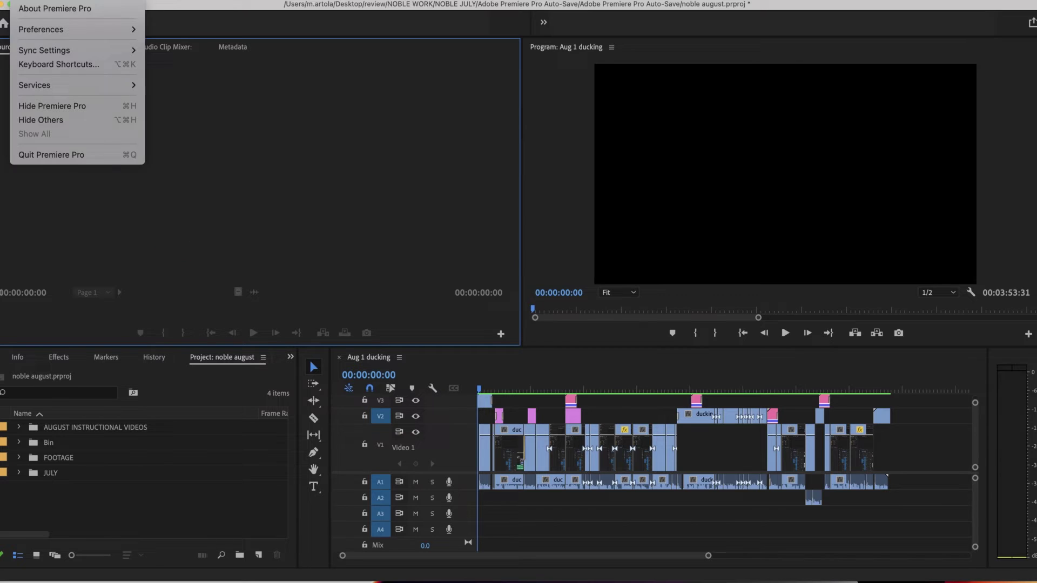
click(66, 155)
click(574, 306)
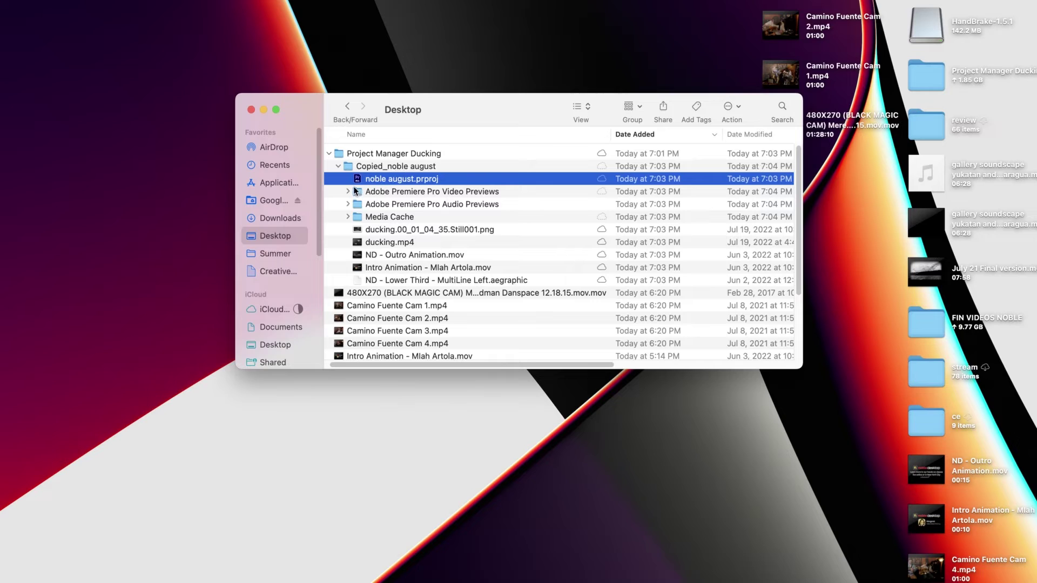
click(355, 183)
click(354, 184)
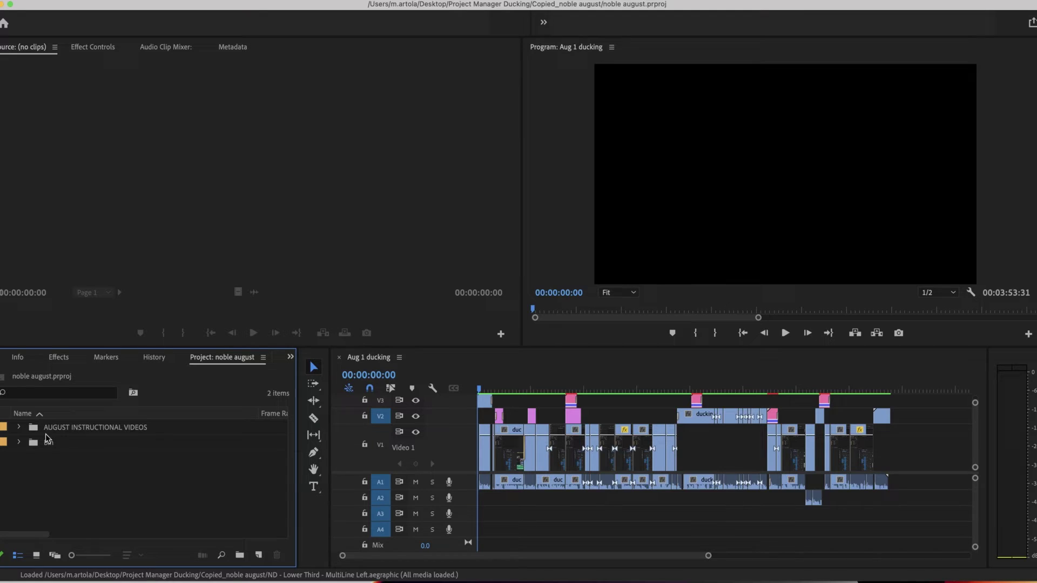
Step: Expand the AUGUST INSTRUCTIONAL VIDEOS and Bin folders and preview ducking.mp4 in the Source monitor
click(23, 428)
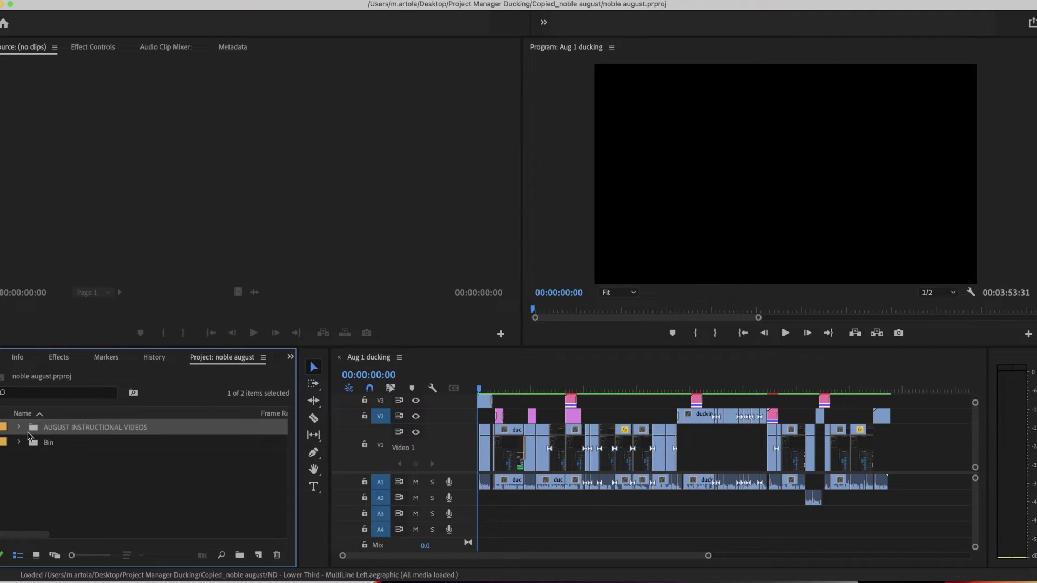
click(20, 428)
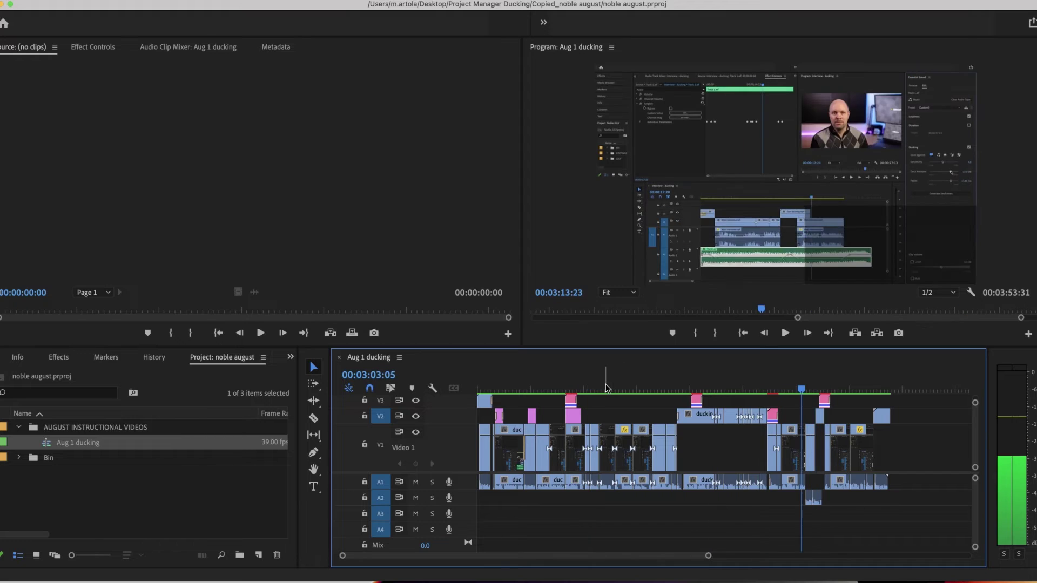
click(99, 485)
click(18, 457)
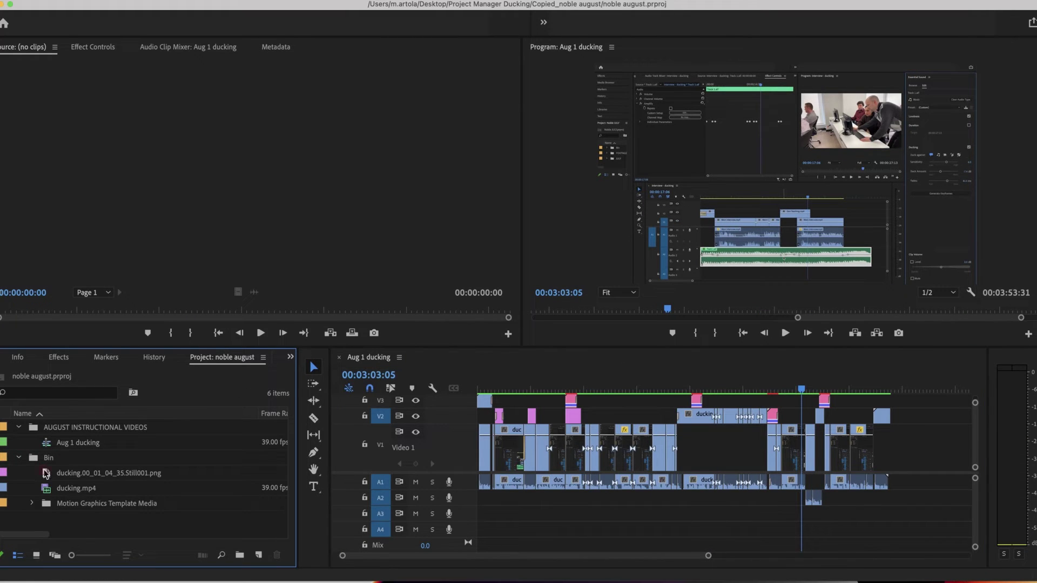
click(44, 473)
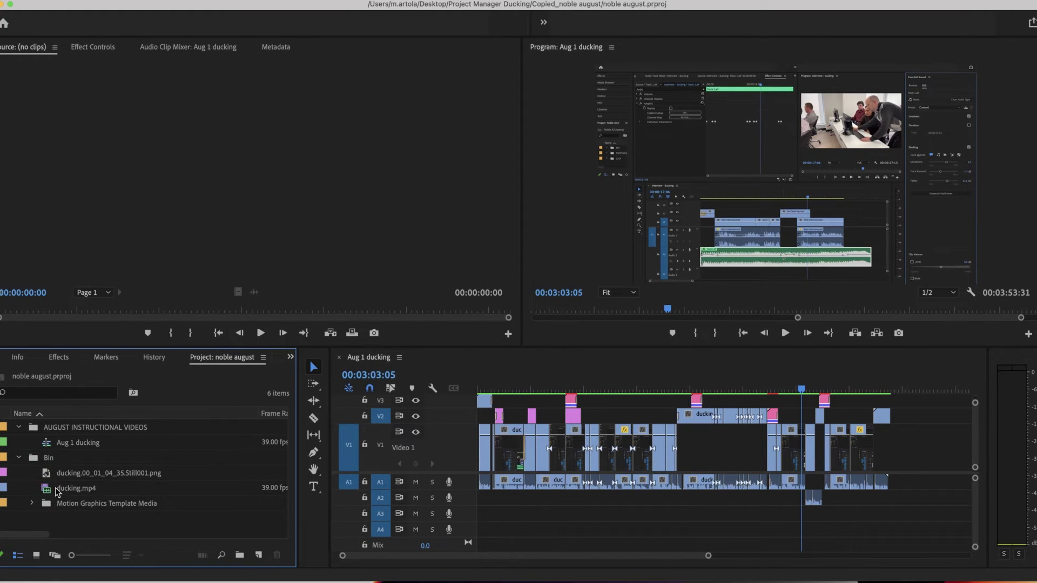
click(52, 492)
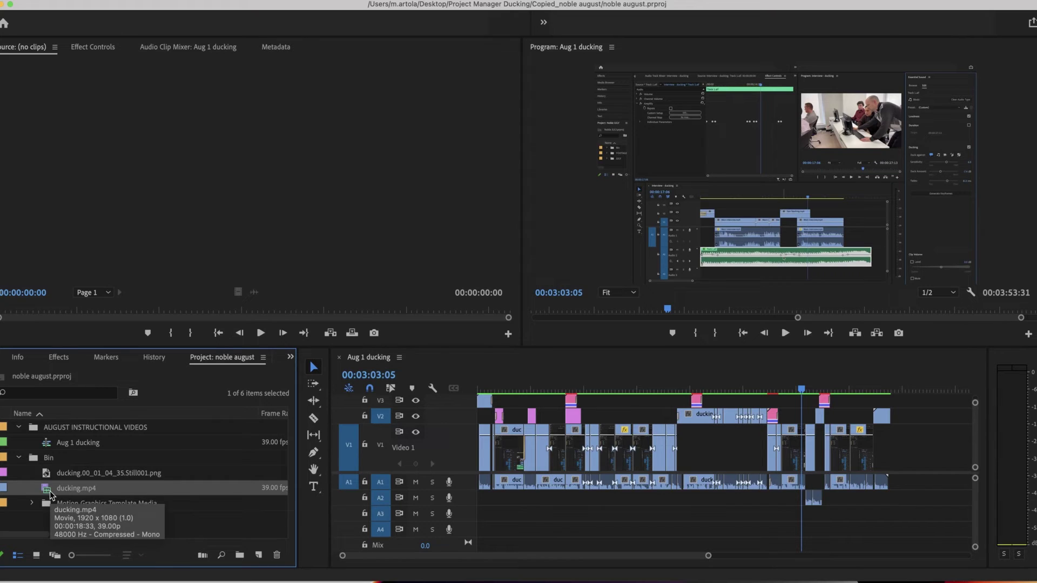
double_click(46, 494)
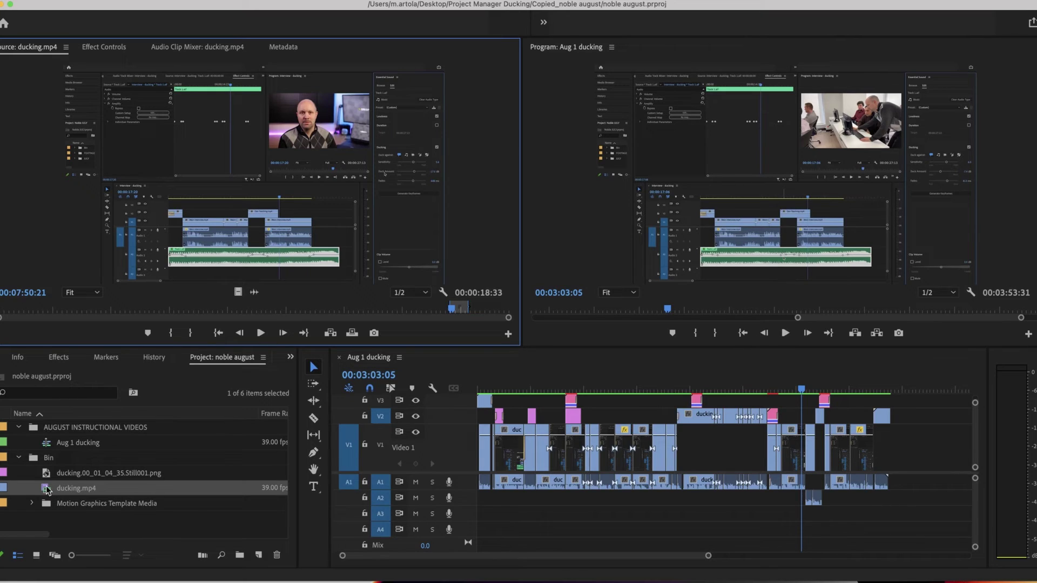
Step: Expand Motion Graphics Template Media and preview an ND - Lower Third template
click(31, 503)
click(72, 520)
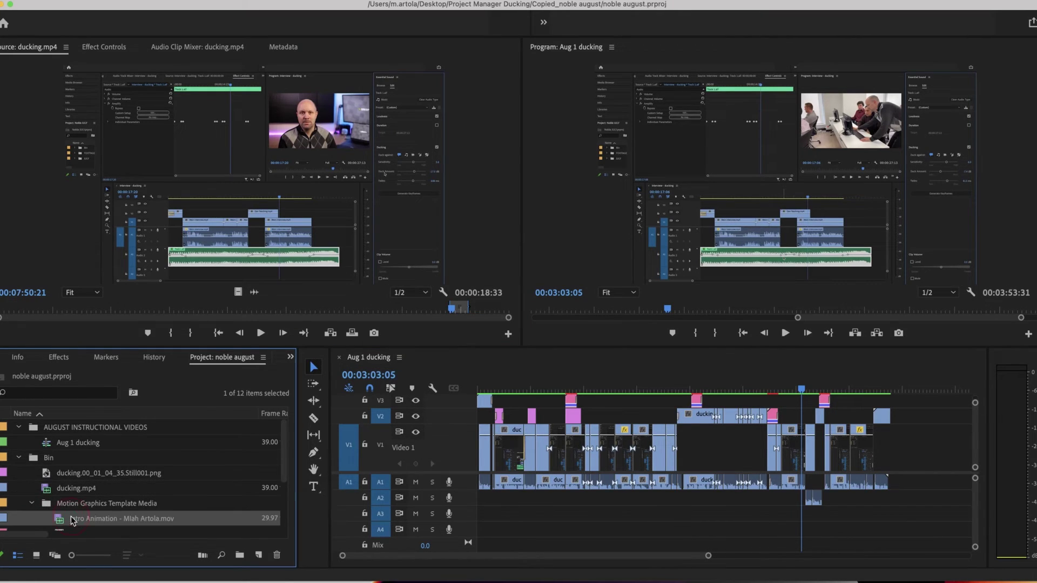
scroll(275, 475, down, 5)
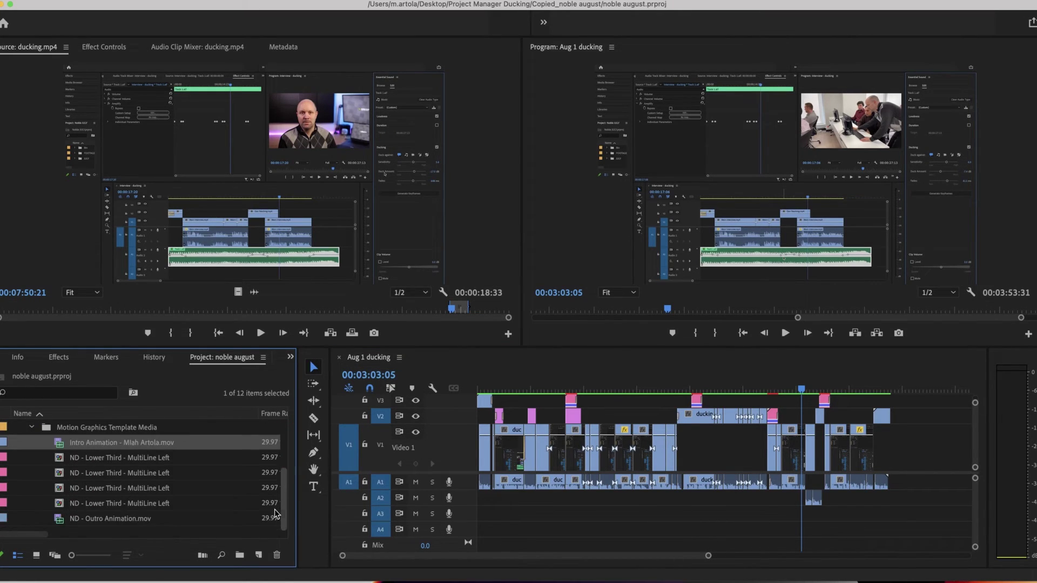
click(133, 490)
click(130, 504)
click(124, 460)
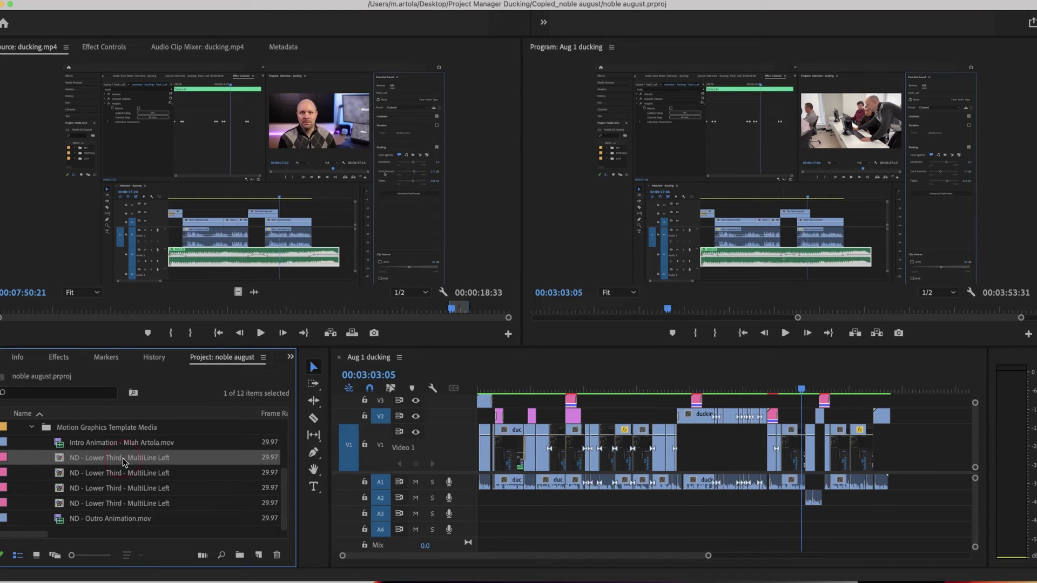
double_click(63, 463)
click(61, 475)
click(61, 504)
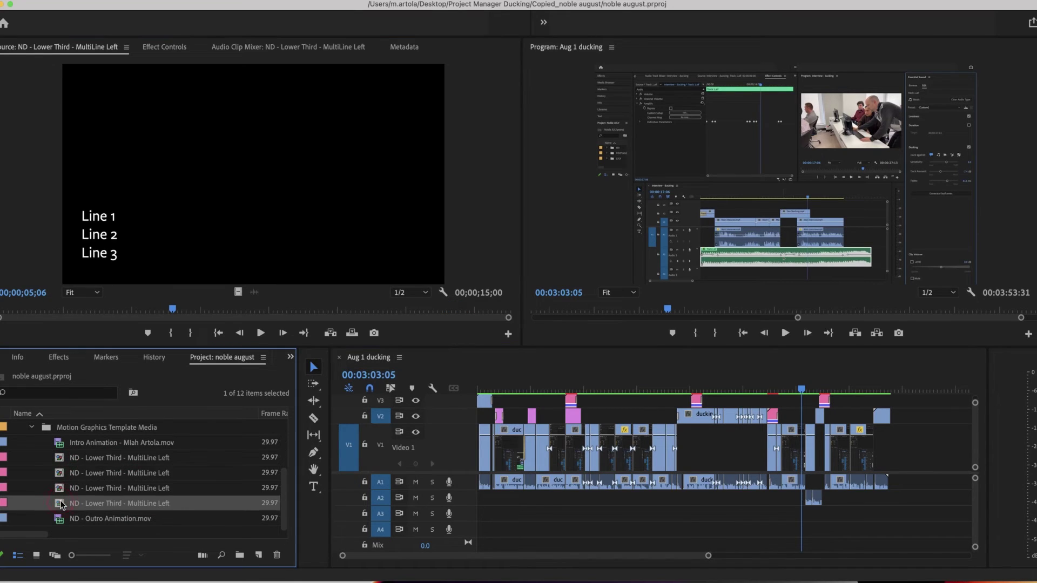
Step: Scrub the sequence to 00:03:14:25, collapse the bins, and jump to 00:03:30:26
click(578, 387)
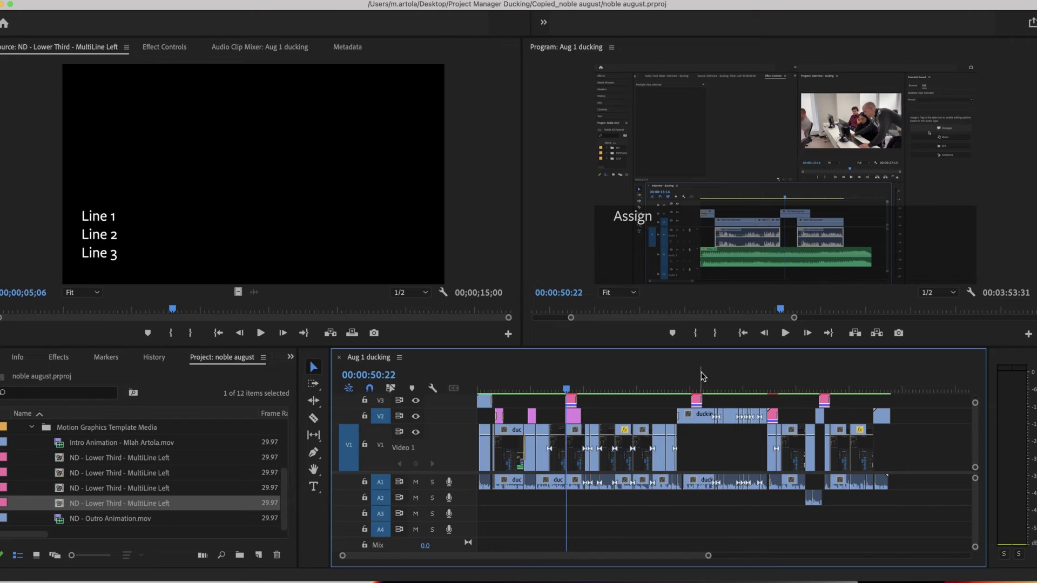
drag(701, 376, 821, 380)
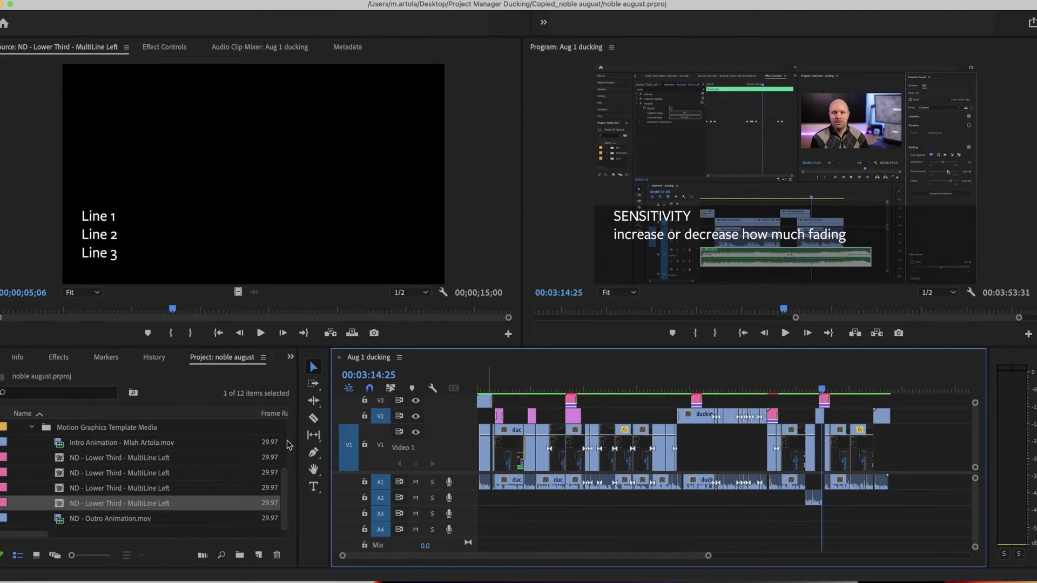
click(209, 488)
scroll(286, 489, up, 3)
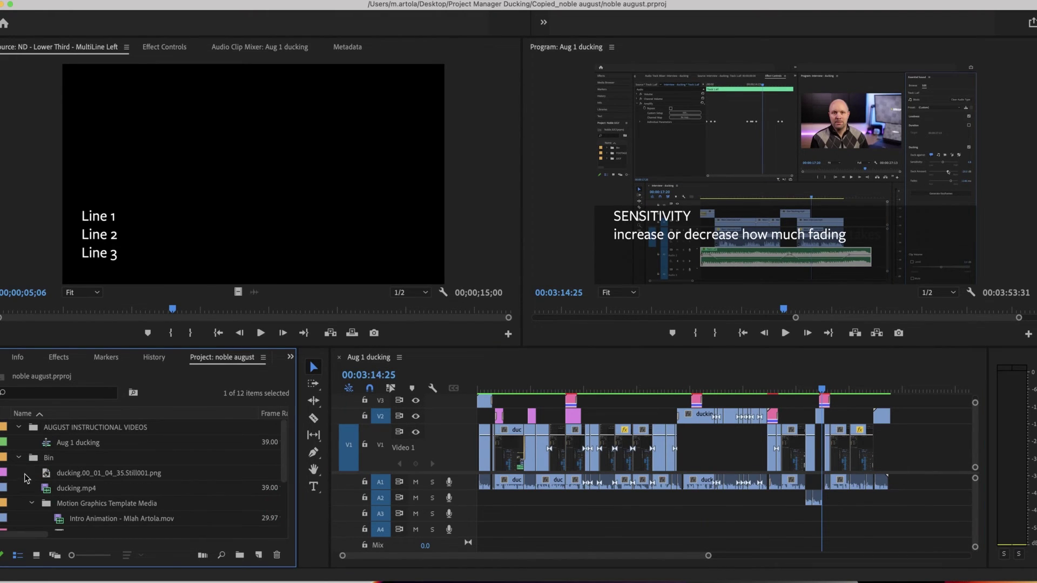
click(18, 457)
click(19, 427)
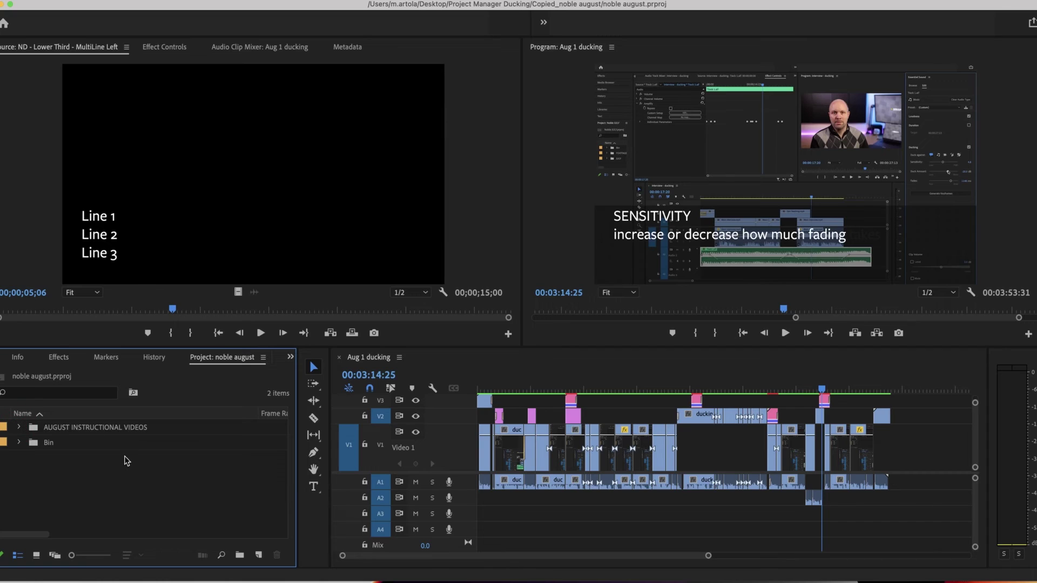
click(851, 389)
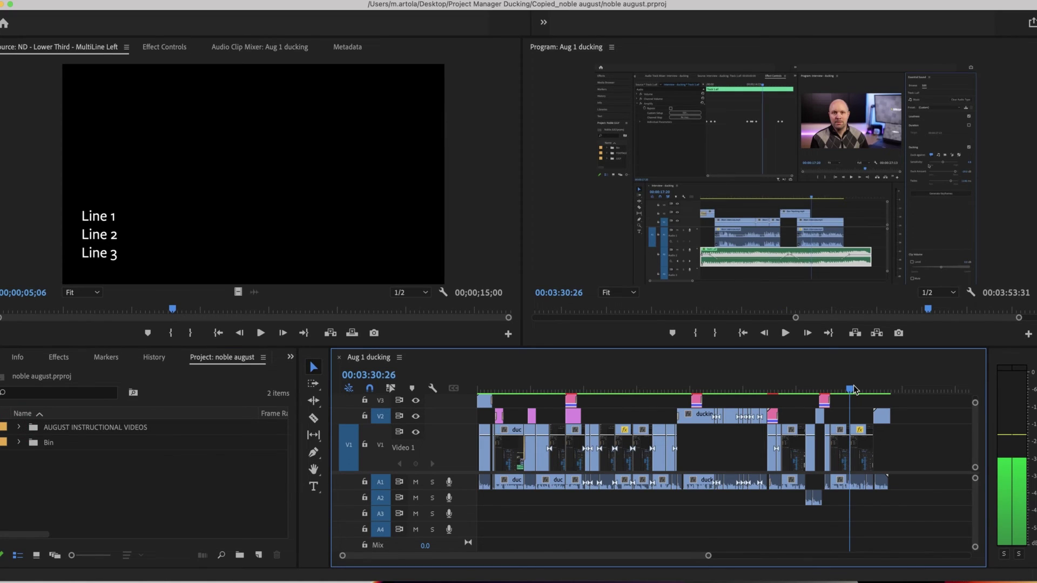